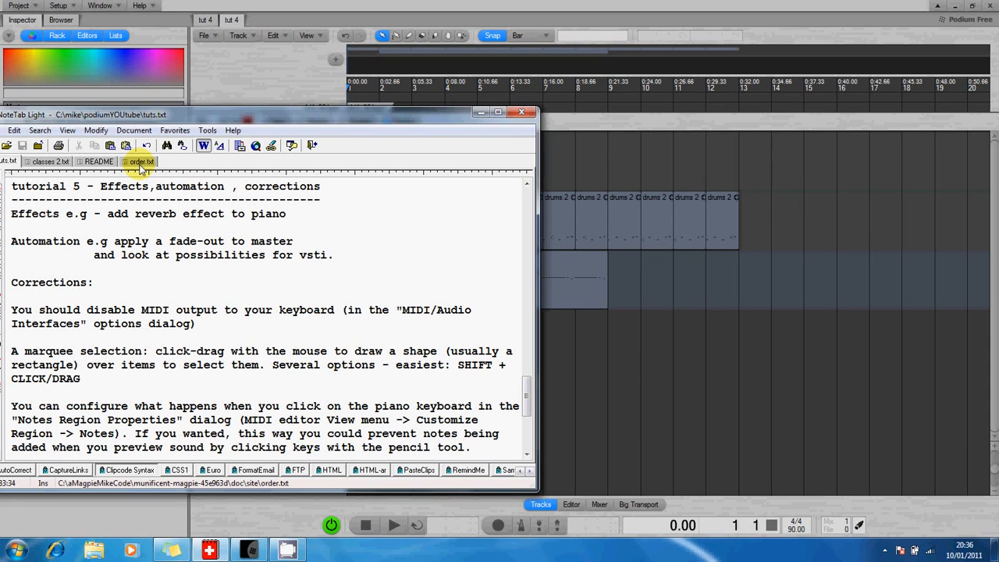
# Bring the Podium Free project in front of the NoteTab tutorial notes.
pyautogui.click(236, 6)
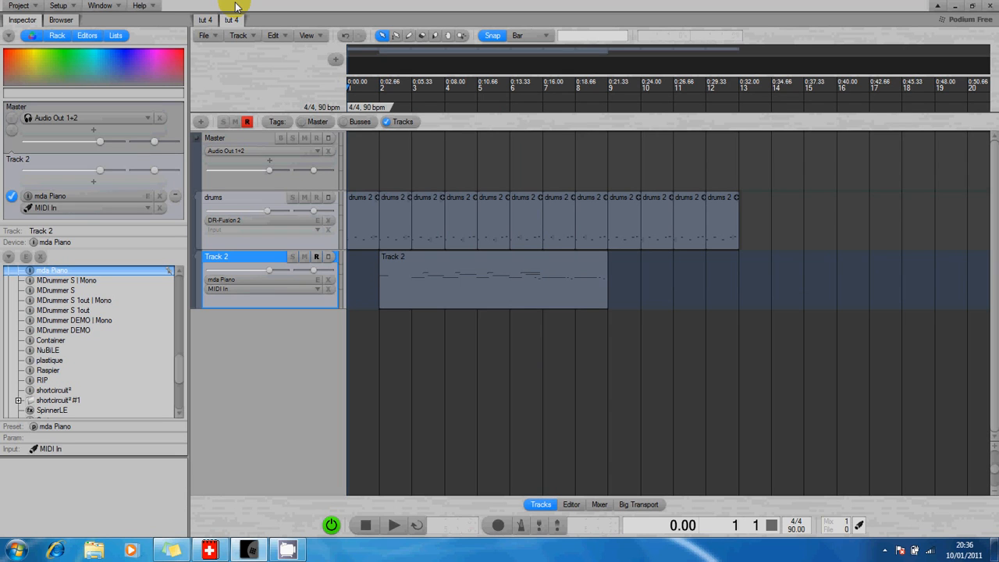
# Play the project, turn the drums track gain down to about -5.52, then stop playback.
pyautogui.press('space')
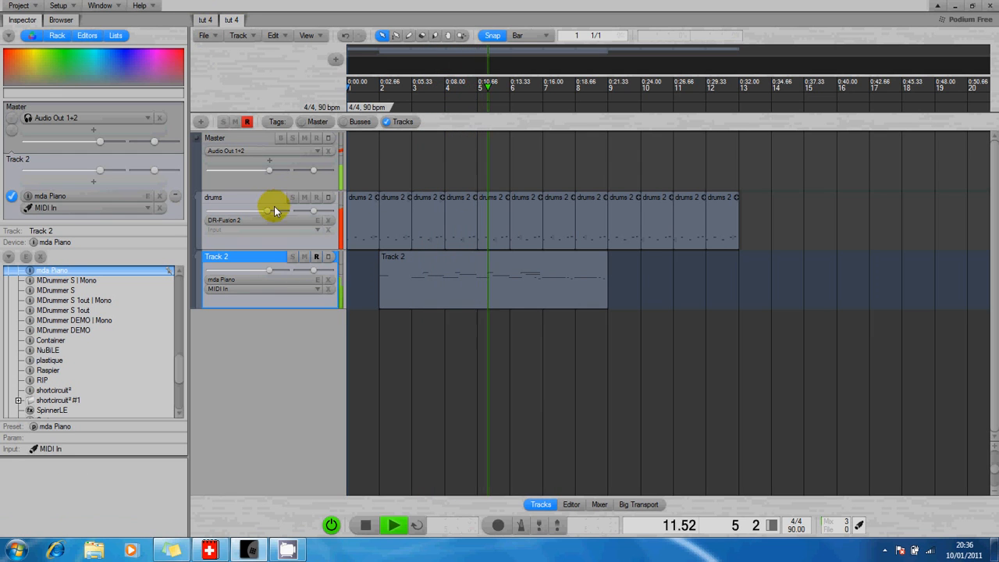
pyautogui.moveTo(269, 212)
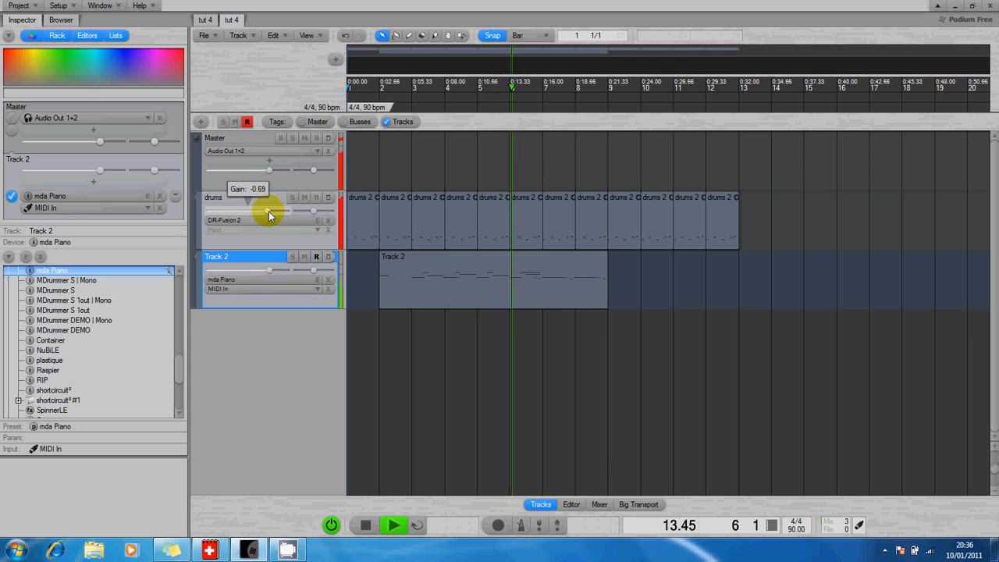
pyautogui.moveTo(268, 216); pyautogui.dragTo(258, 216)
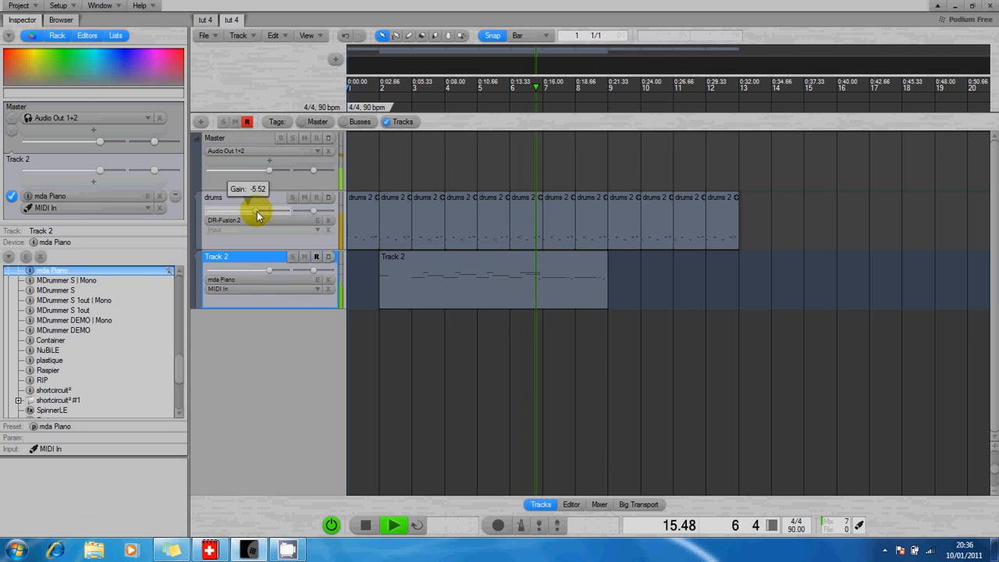
pyautogui.press('space')
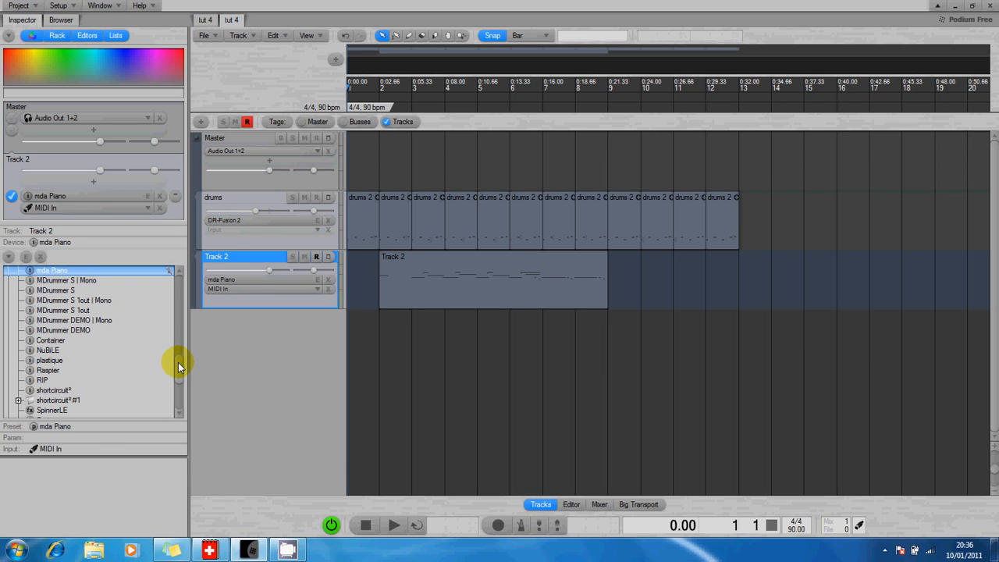
pyautogui.moveTo(178, 362); pyautogui.dragTo(176, 392)
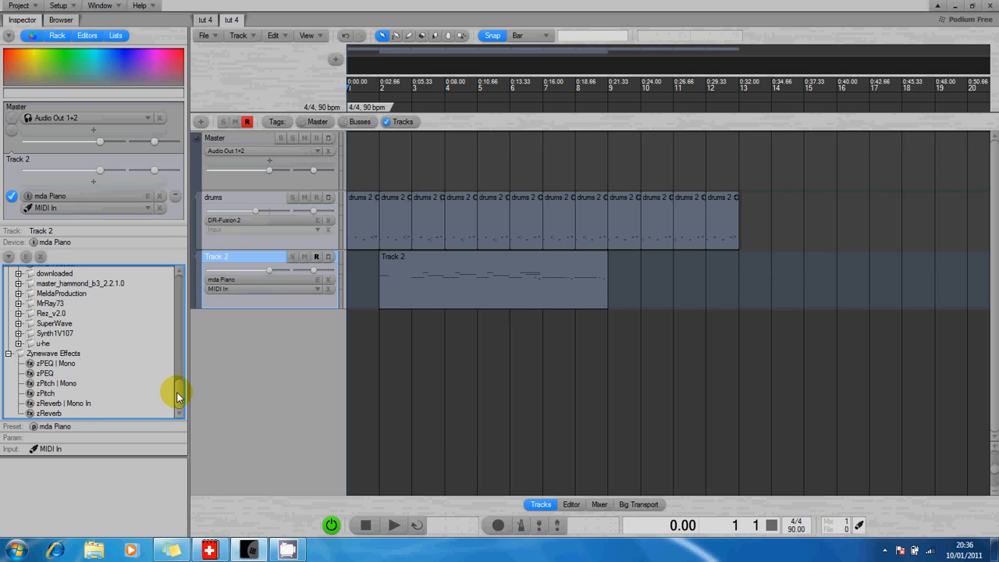
# Insert zReverb from Zynewave Effects into Track 2's effect chain and open its settings.
pyautogui.click(52, 415)
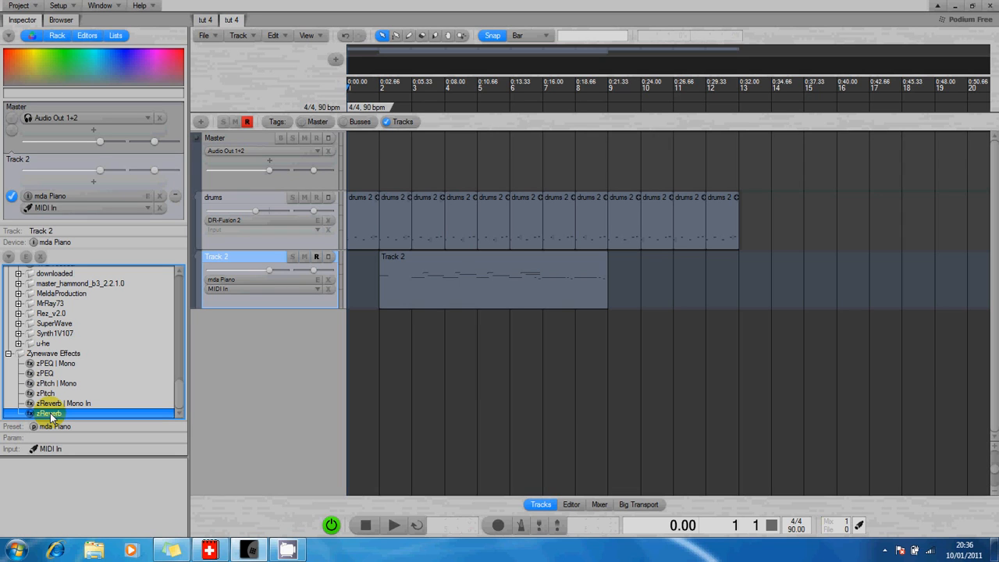
pyautogui.moveTo(51, 416); pyautogui.dragTo(237, 279)
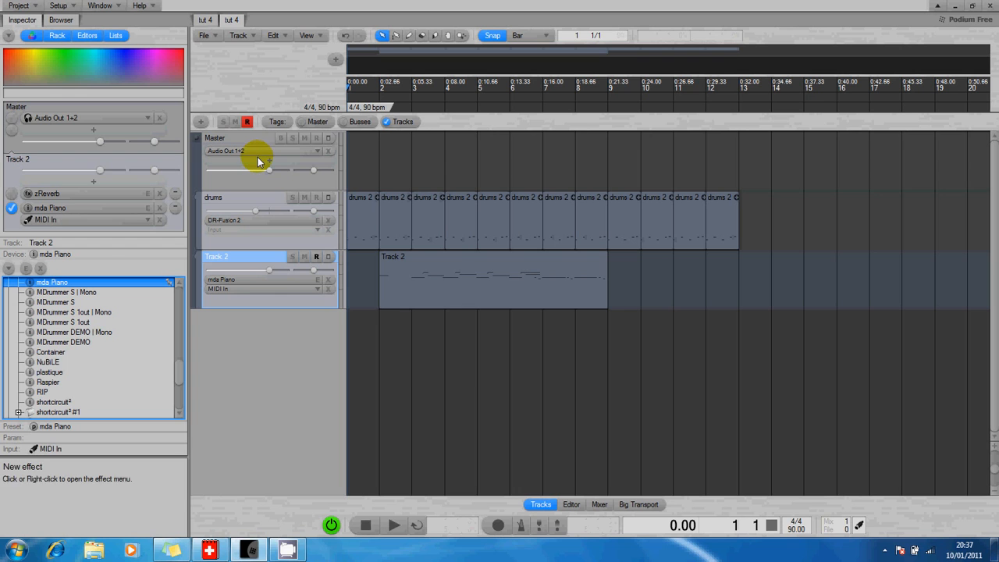
pyautogui.click(79, 199)
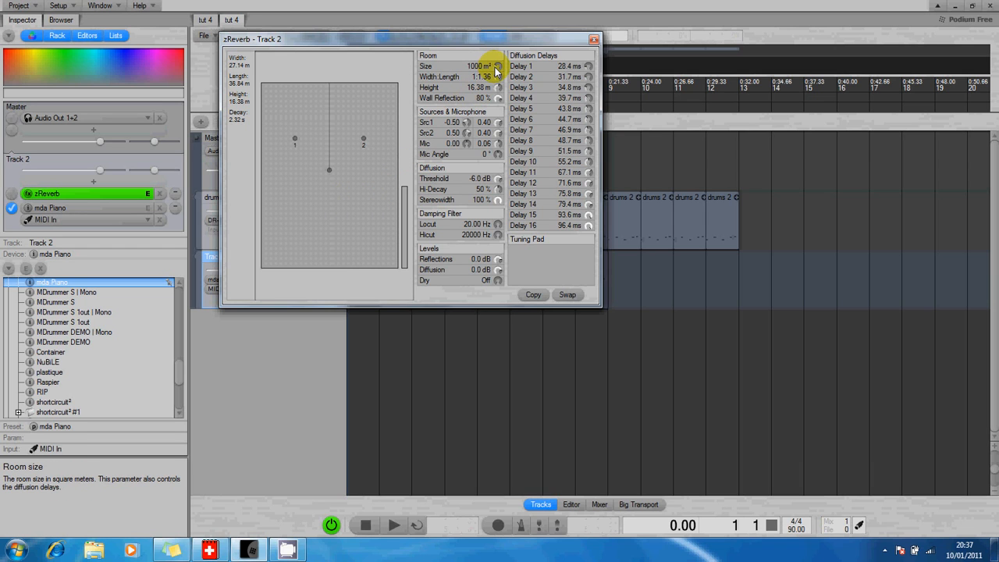
# Reduce zReverb's room size to 214.1 m², audition it, then close the reverb editor.
pyautogui.moveTo(495, 70); pyautogui.dragTo(493, 114)
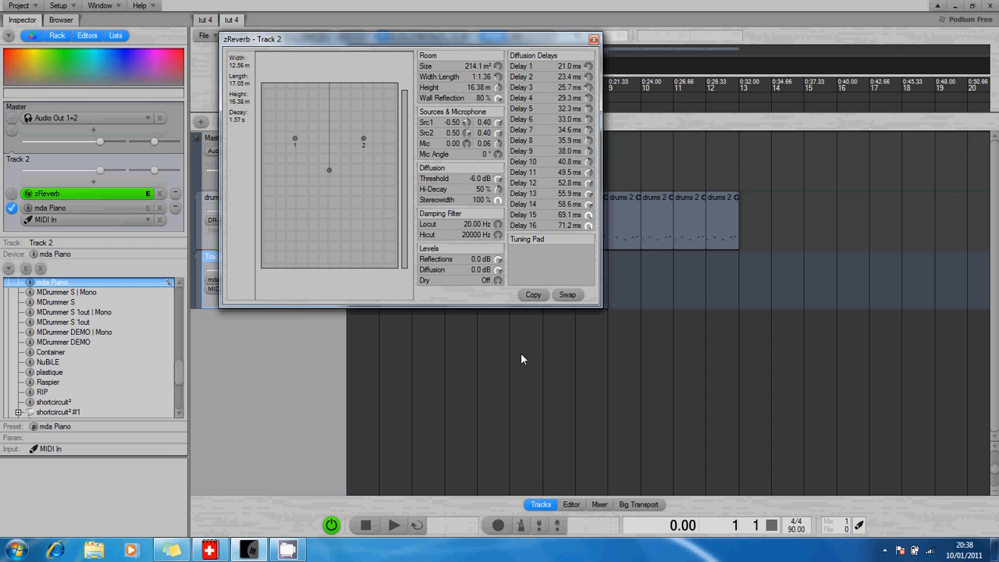
pyautogui.press('space')
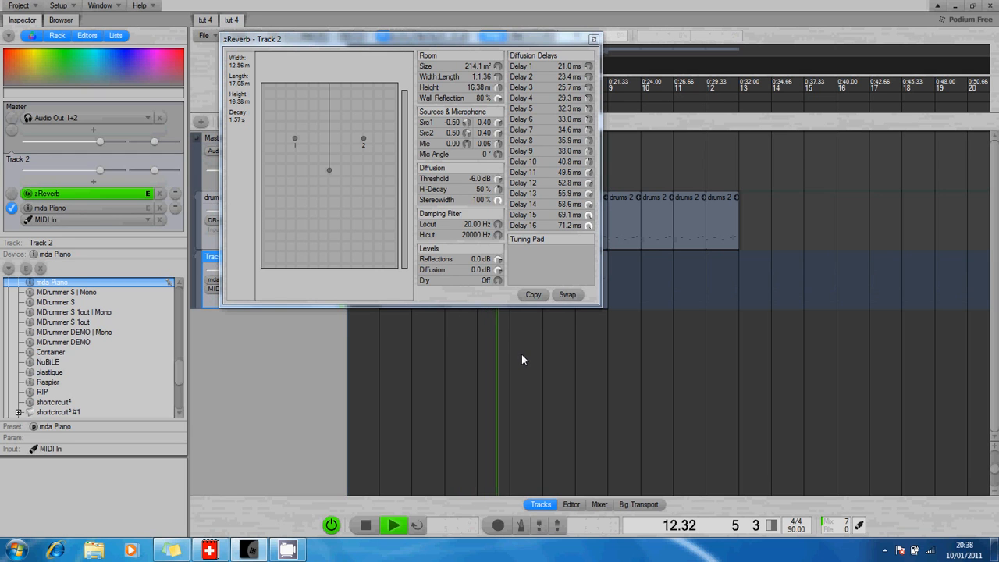
pyautogui.press('space')
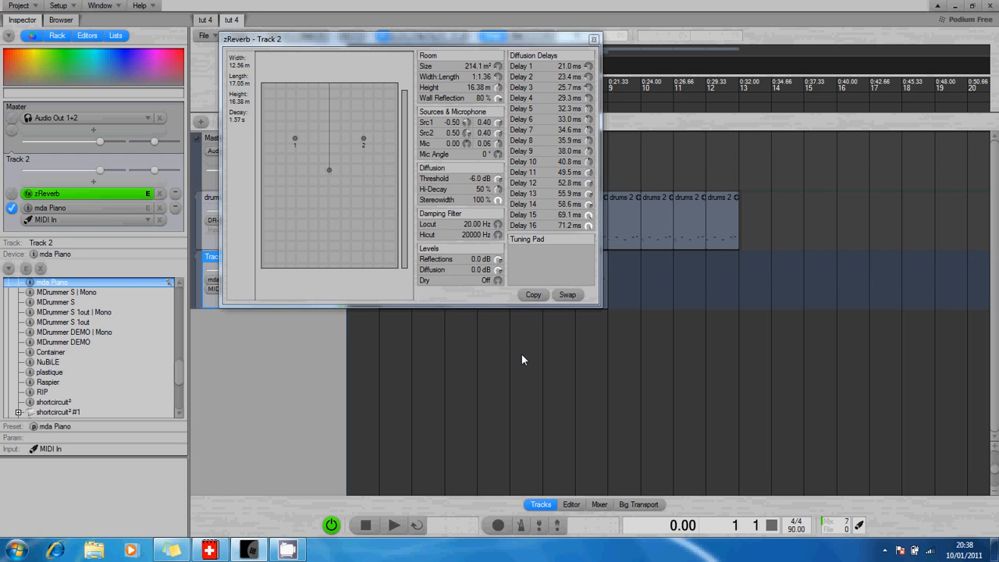
pyautogui.click(594, 40)
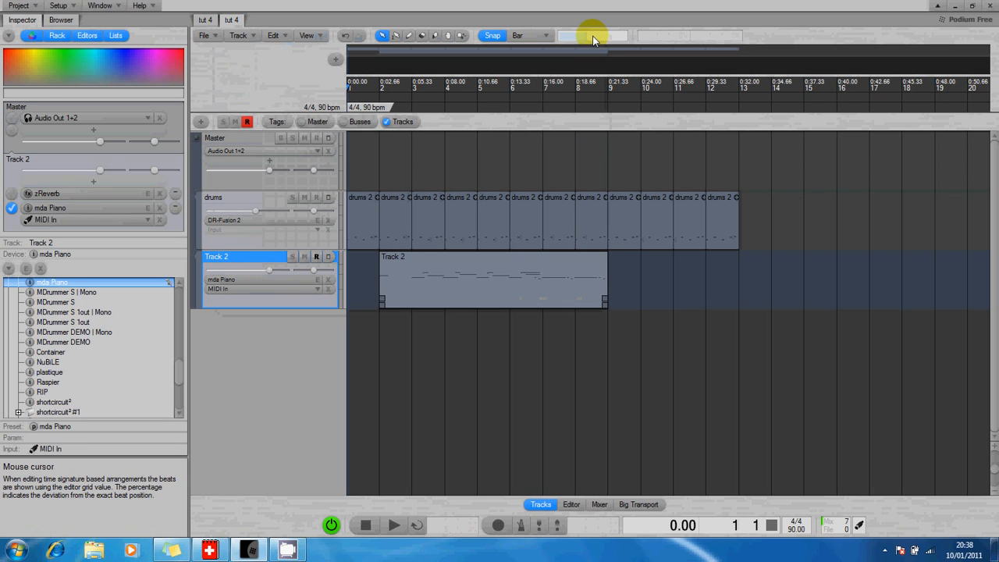
pyautogui.click(534, 132)
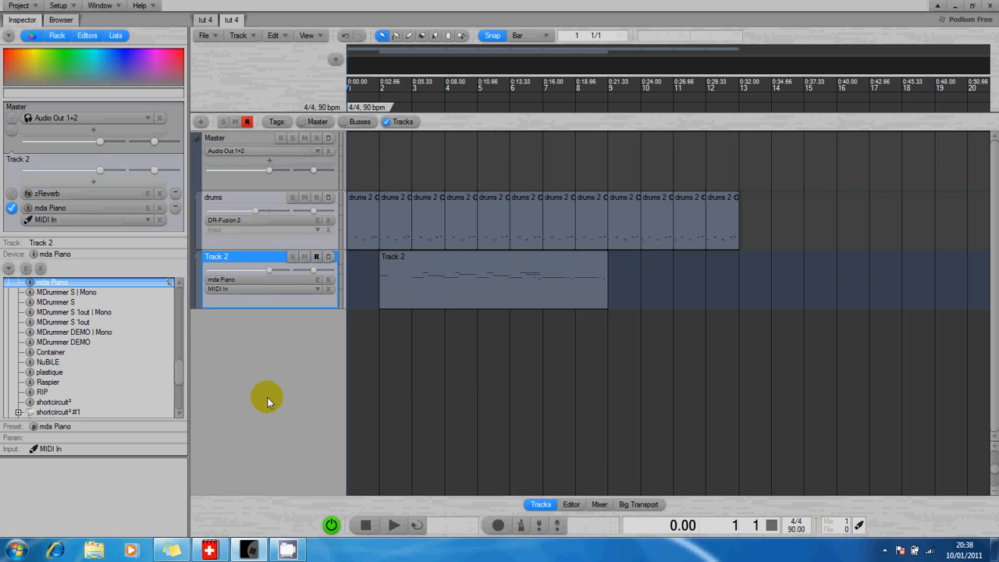
# Add a Level automation track under the Master track via Automate Parameter.
pyautogui.rightClick(239, 140)
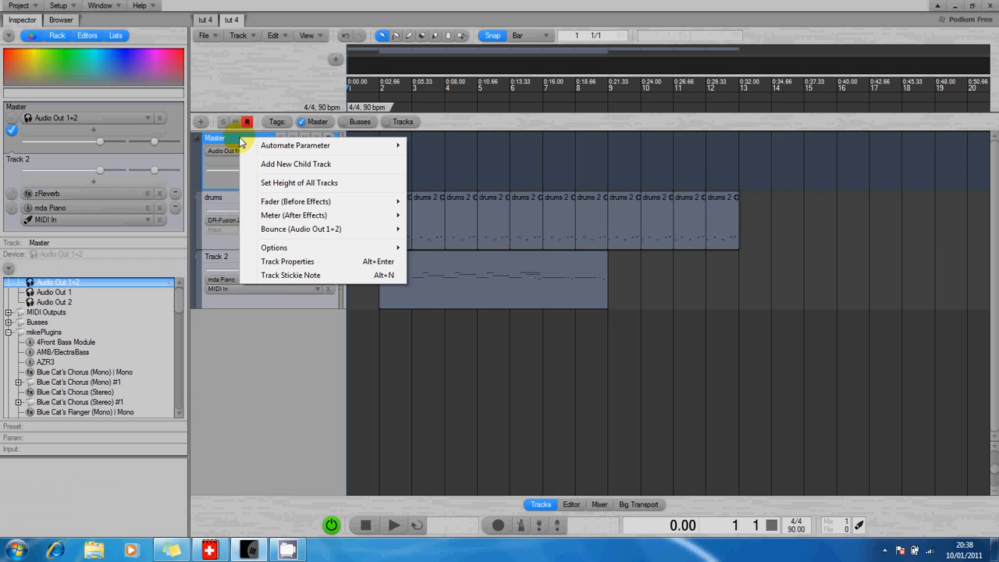
pyautogui.moveTo(261, 149)
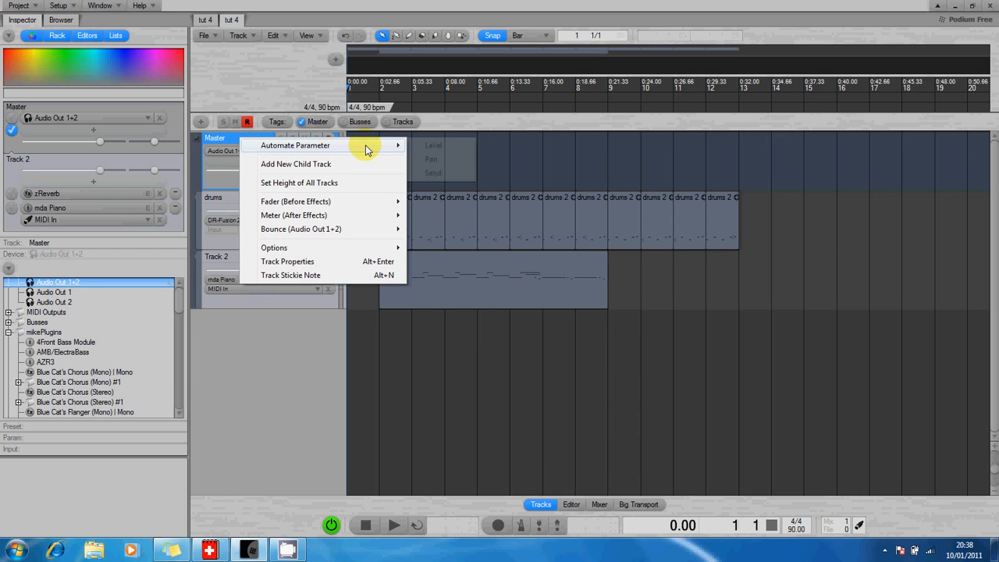
pyautogui.click(433, 146)
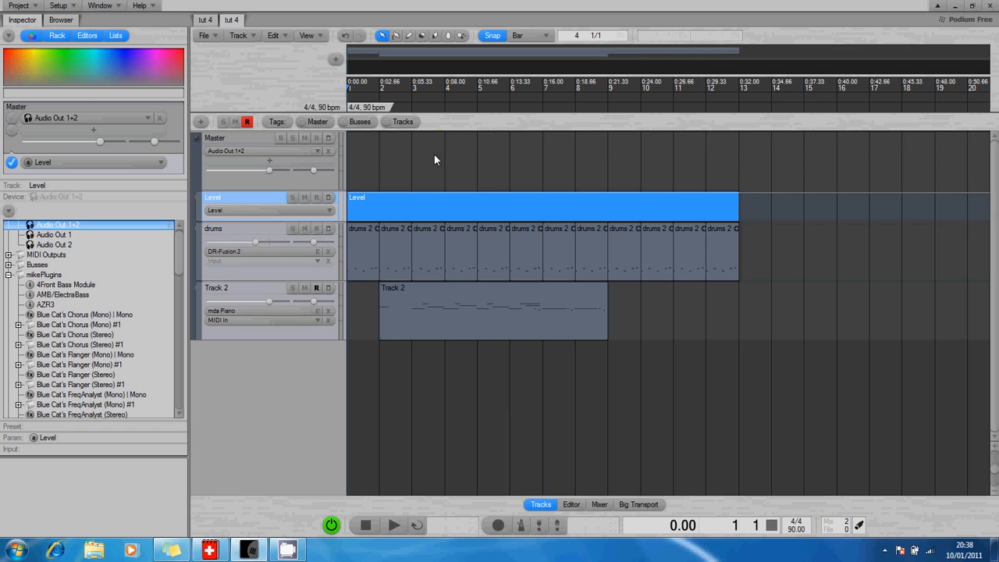
pyautogui.click(251, 294)
pyautogui.rightClick(251, 294)
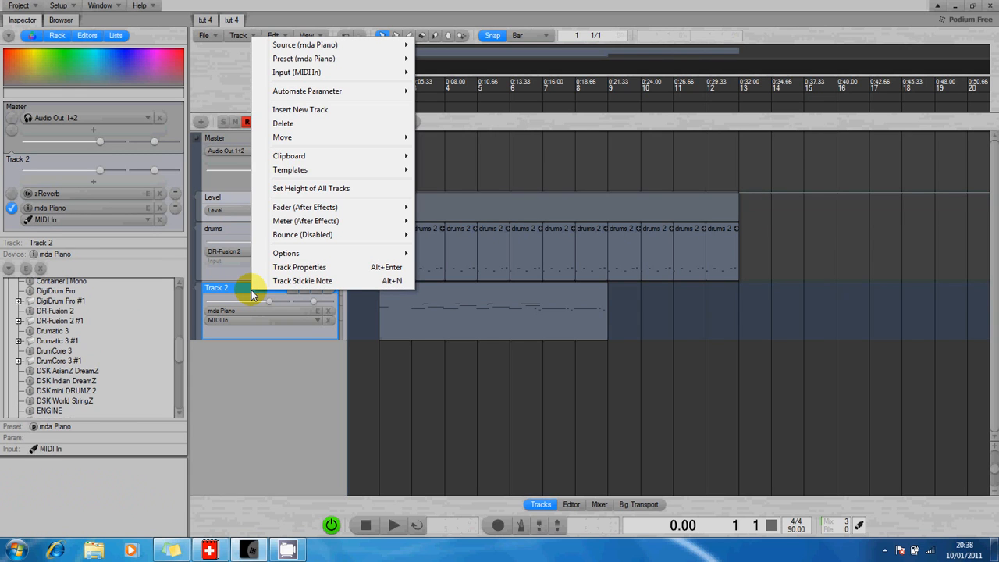
pyautogui.moveTo(322, 92)
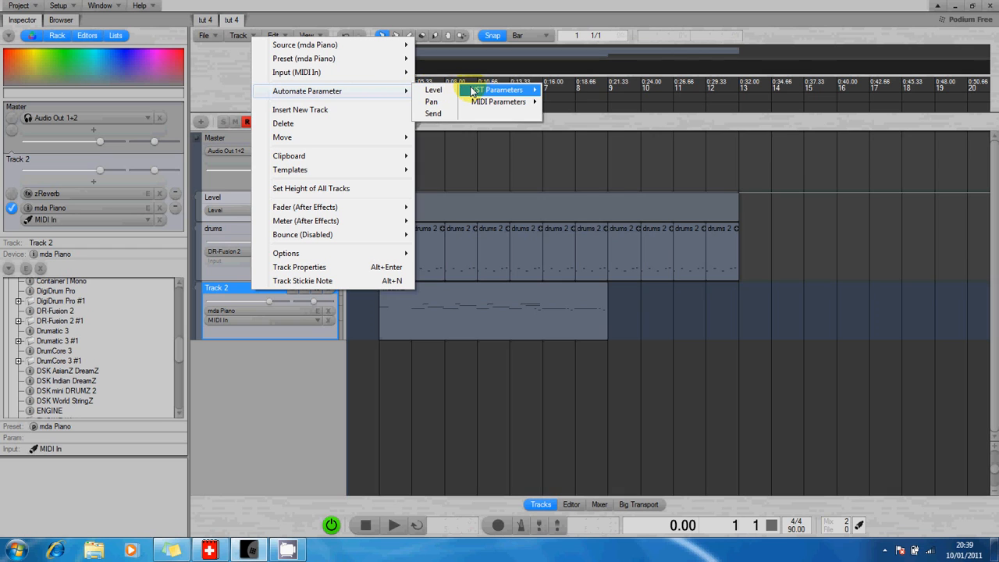
pyautogui.moveTo(477, 94)
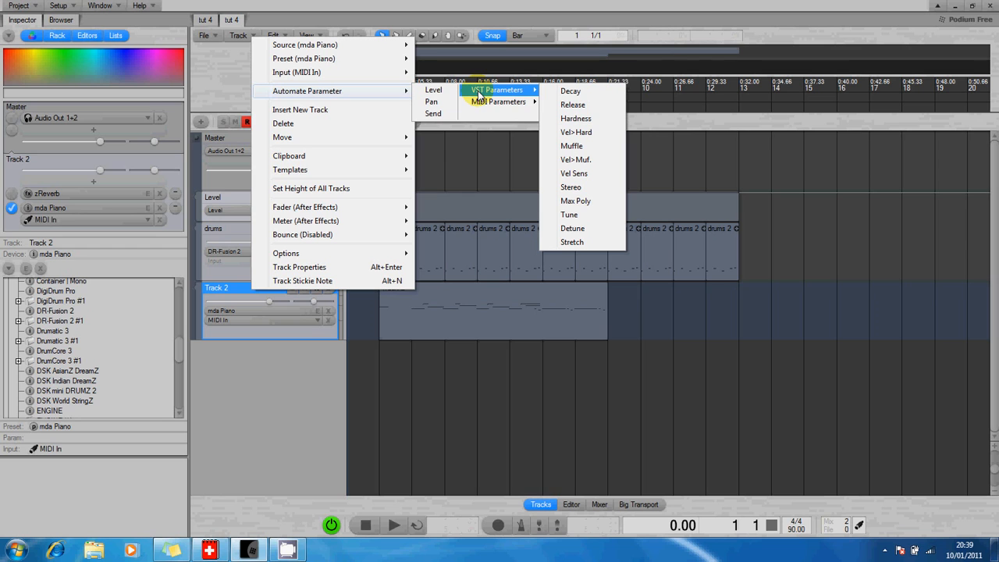
pyautogui.click(287, 430)
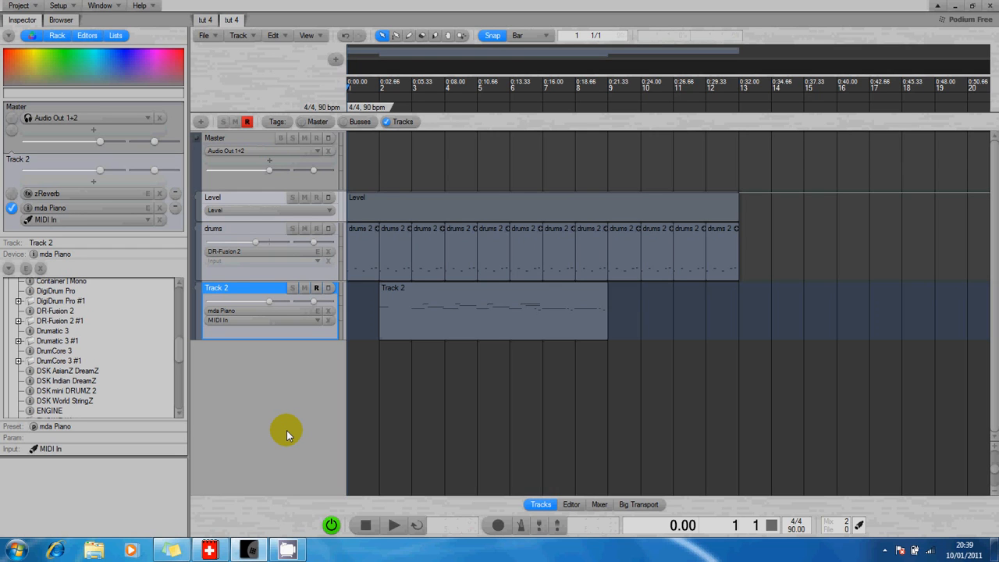
# Open the master Level automation clip for editing with selecting mode active.
pyautogui.click(423, 207)
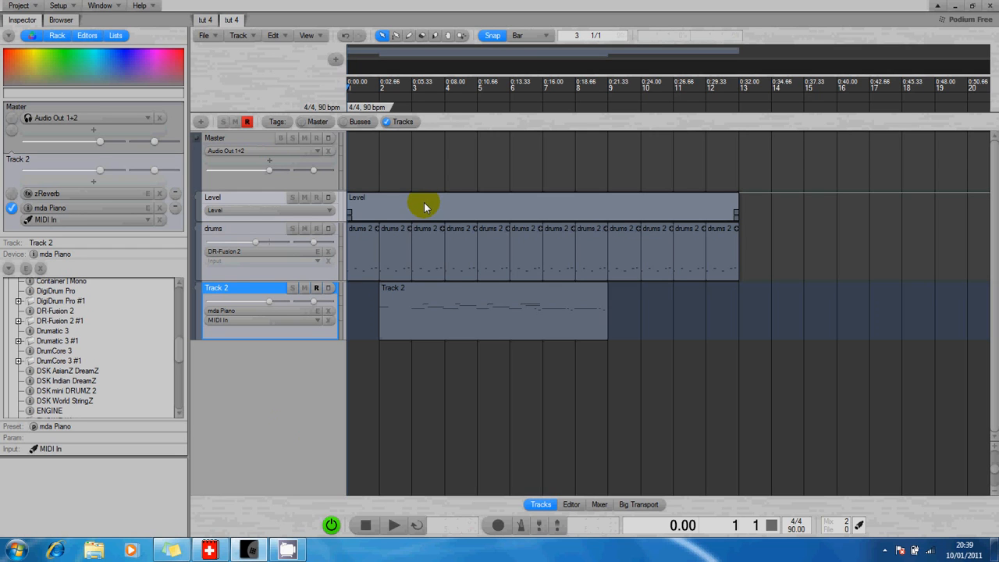
pyautogui.doubleClick(424, 204)
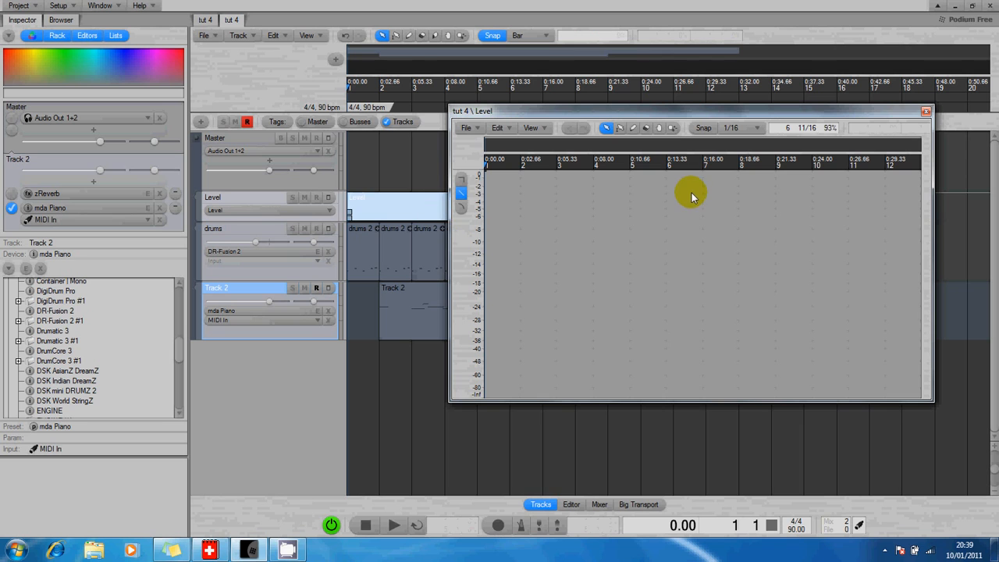
pyautogui.click(65, 9)
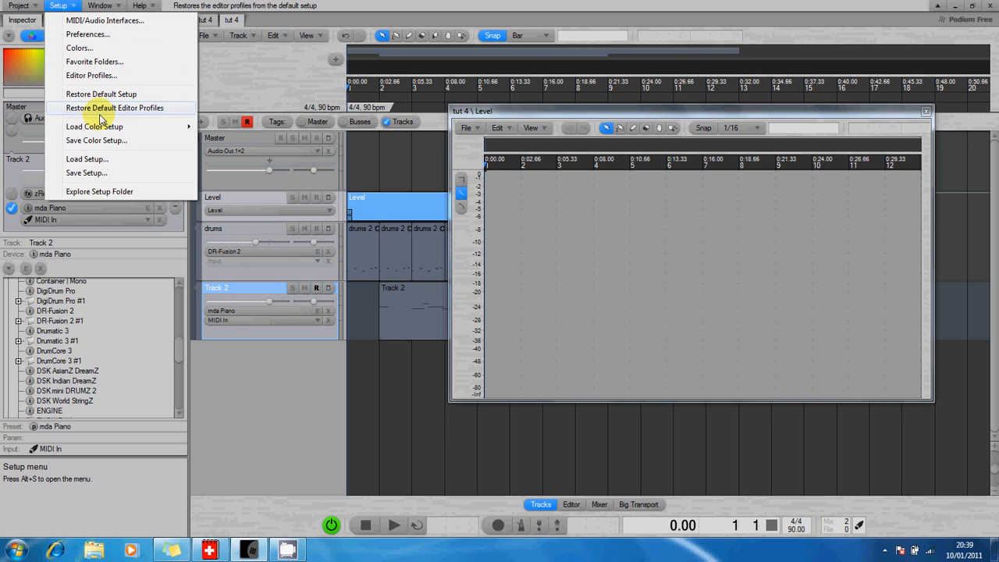
pyautogui.click(538, 117)
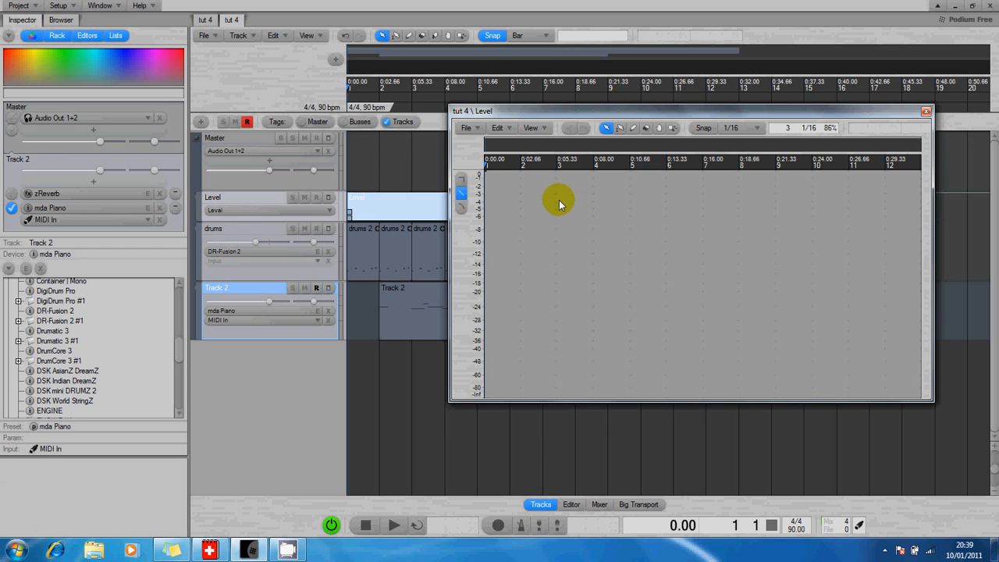
pyautogui.click(607, 129)
# Shape the fade with points at -2.9 near bar 4, -20.6 near bar 7, -32.3 near bar 9.
pyautogui.click(610, 194)
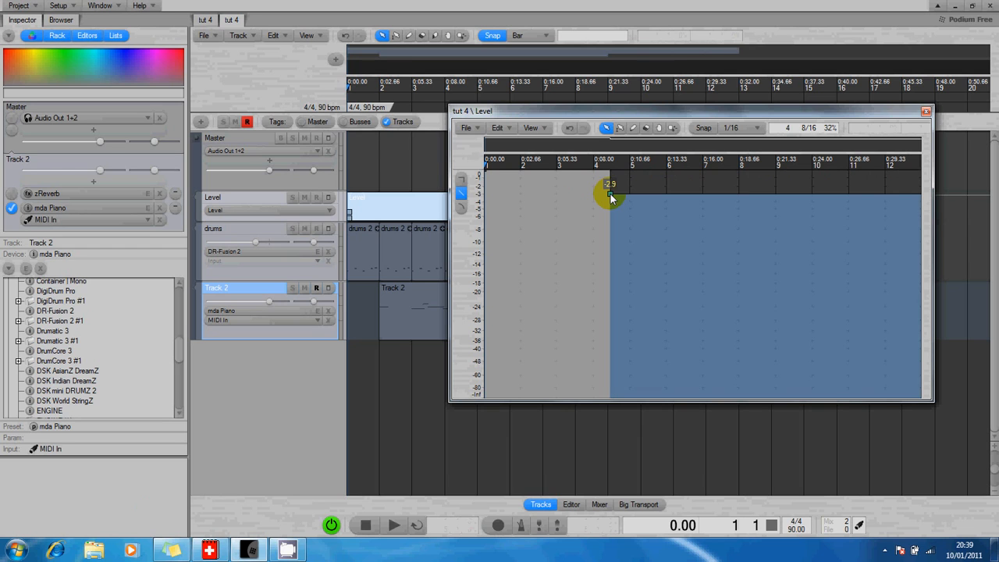
pyautogui.click(679, 327)
pyautogui.click(678, 327)
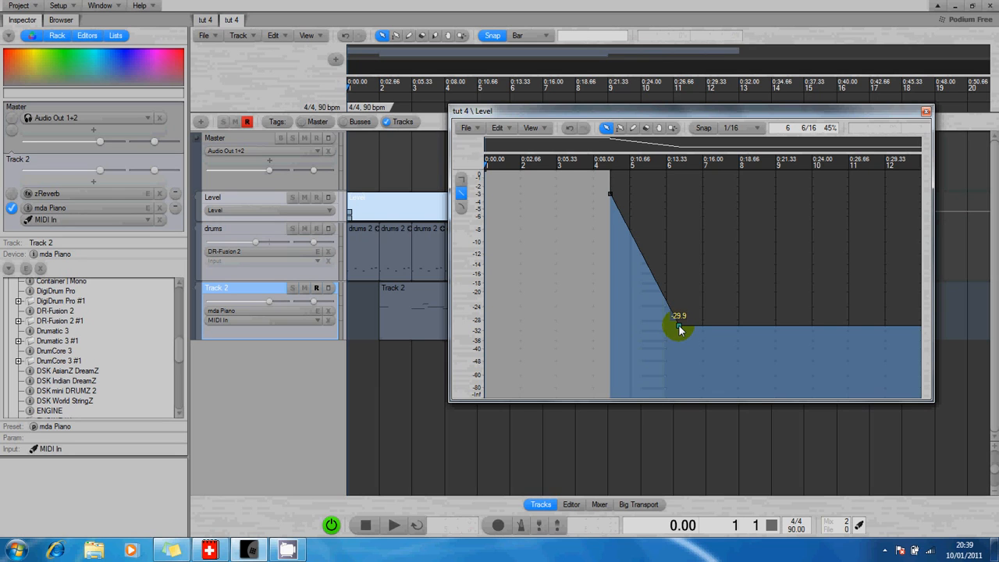
pyautogui.moveTo(679, 325); pyautogui.dragTo(701, 300)
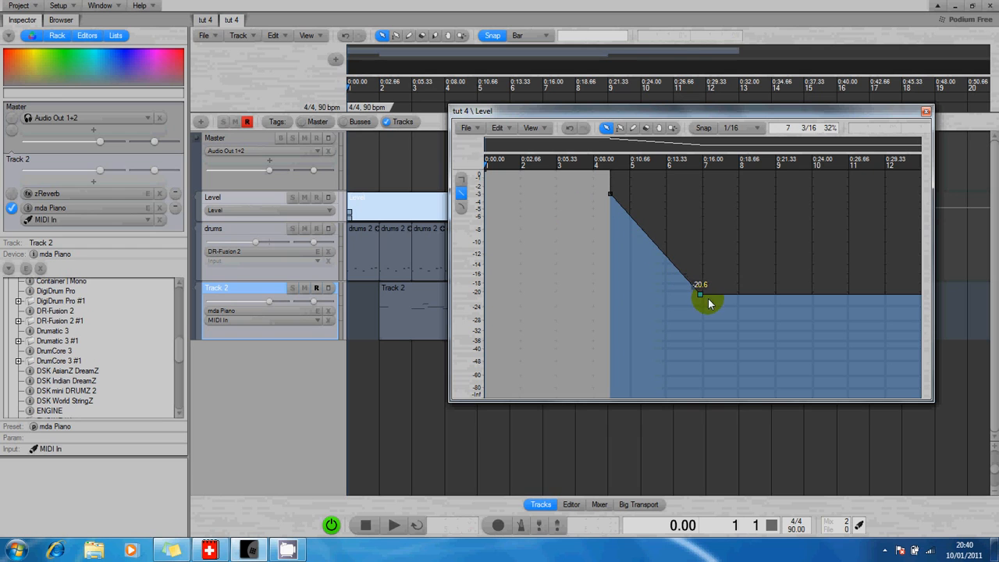
pyautogui.click(781, 296)
pyautogui.moveTo(782, 301); pyautogui.dragTo(782, 333)
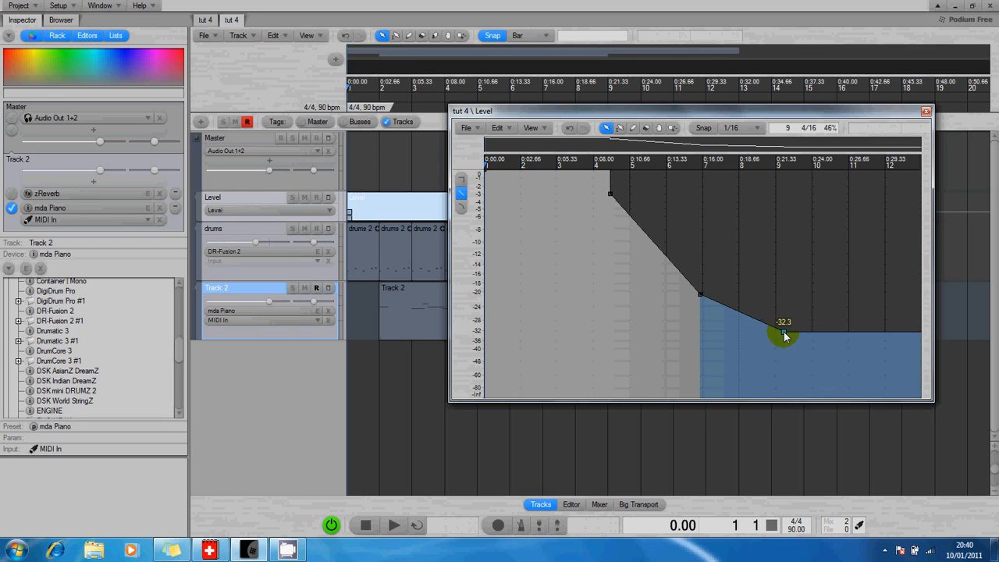
pyautogui.press('space')
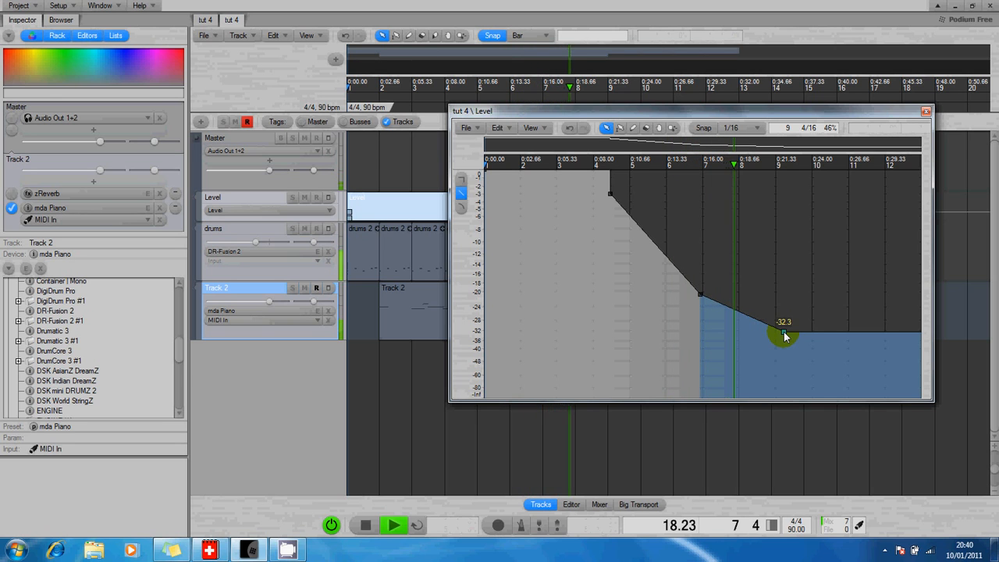
pyautogui.press('space')
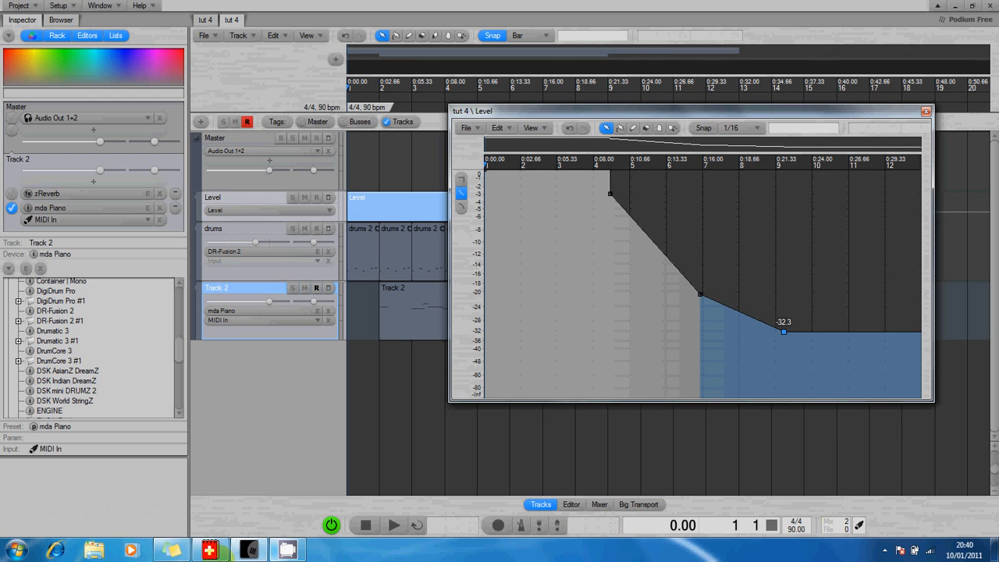
pyautogui.click(209, 550)
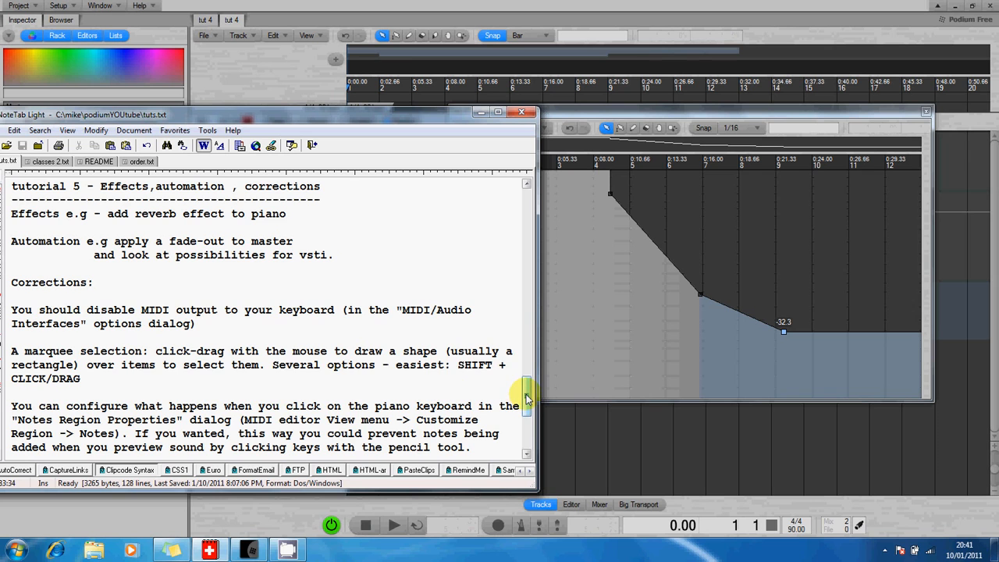
pyautogui.moveTo(527, 398); pyautogui.dragTo(527, 414)
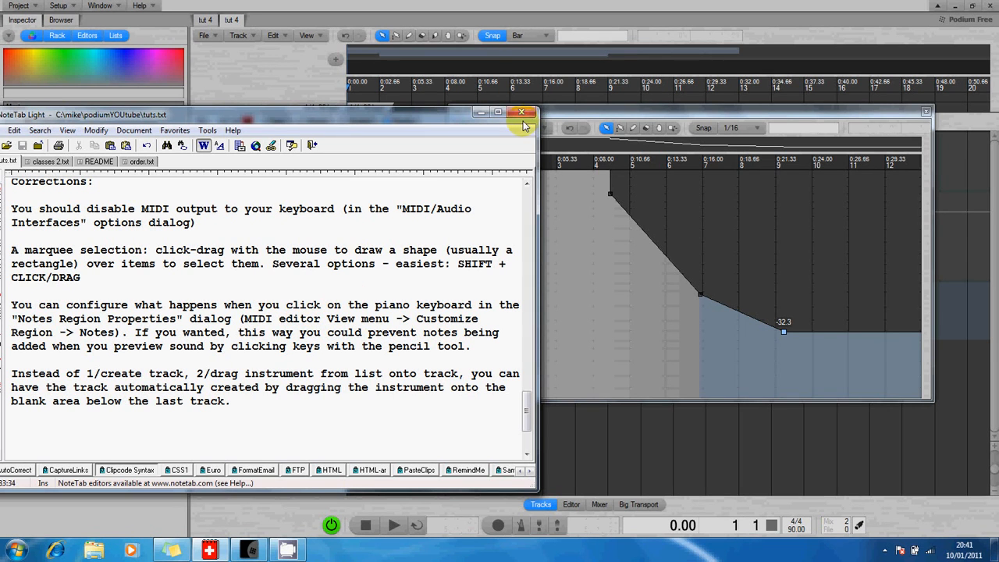
pyautogui.click(479, 112)
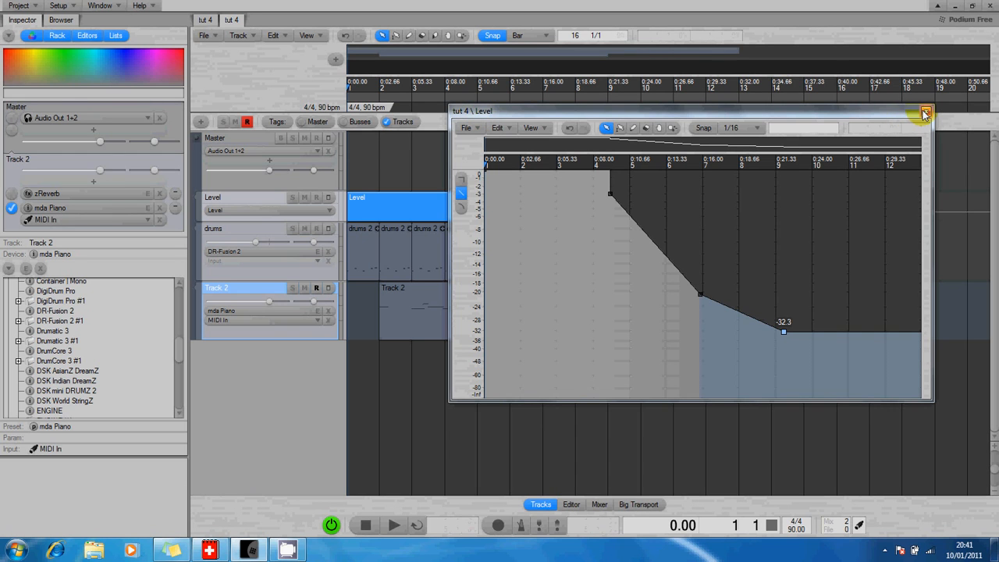
# Close the Level envelope editor and open Track 2's clip in the piano-roll editor.
pyautogui.click(924, 114)
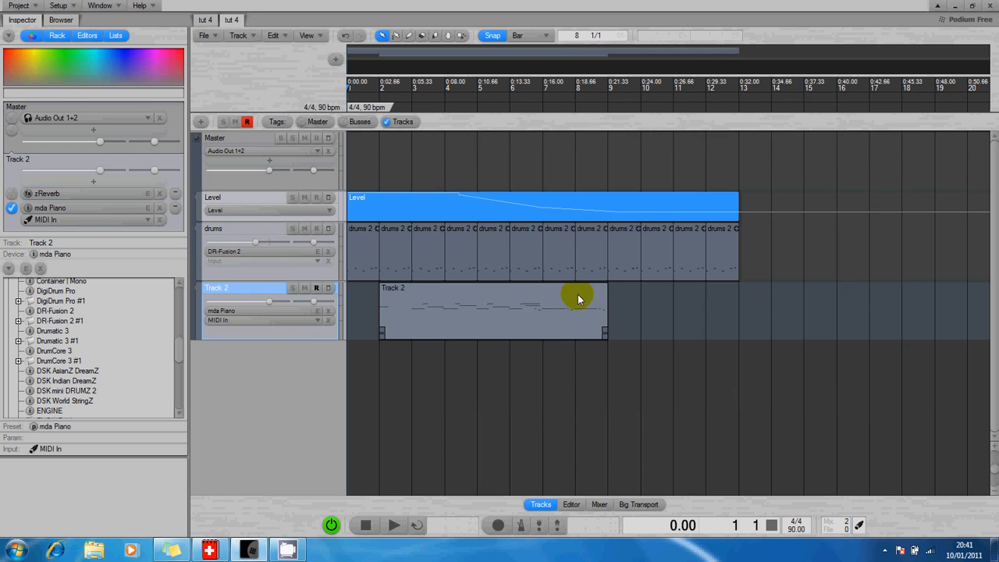
pyautogui.doubleClick(510, 311)
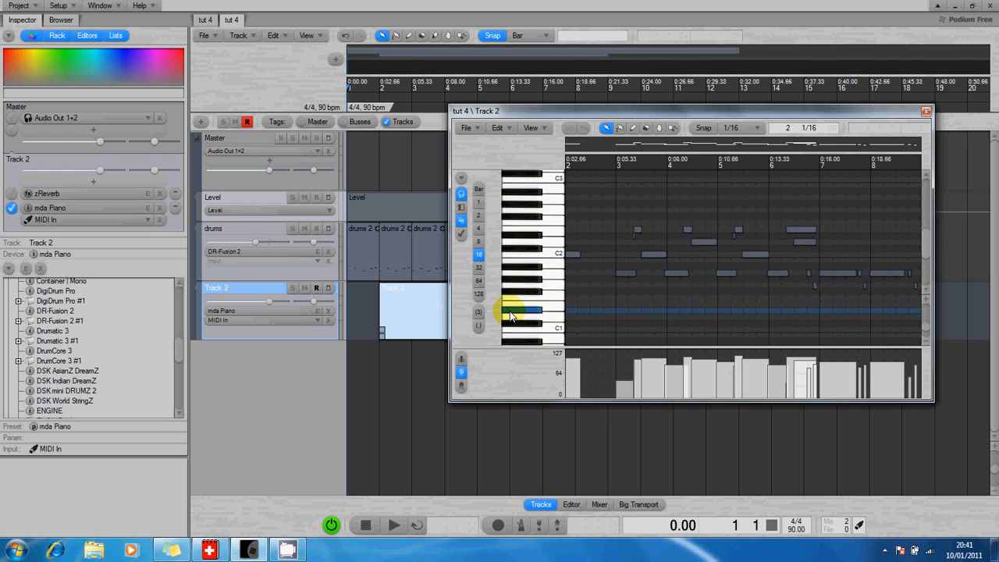
pyautogui.click(530, 129)
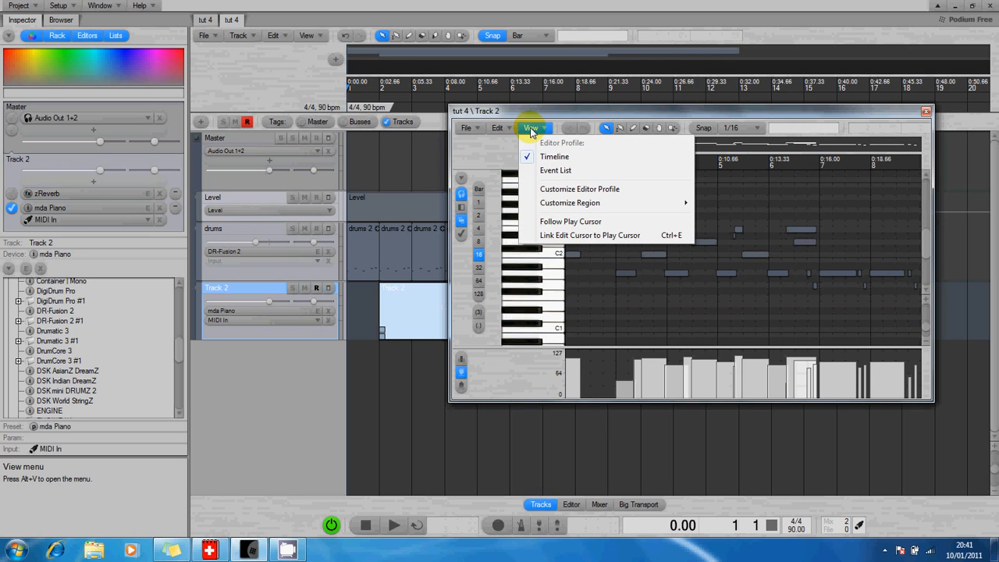
pyautogui.moveTo(556, 203)
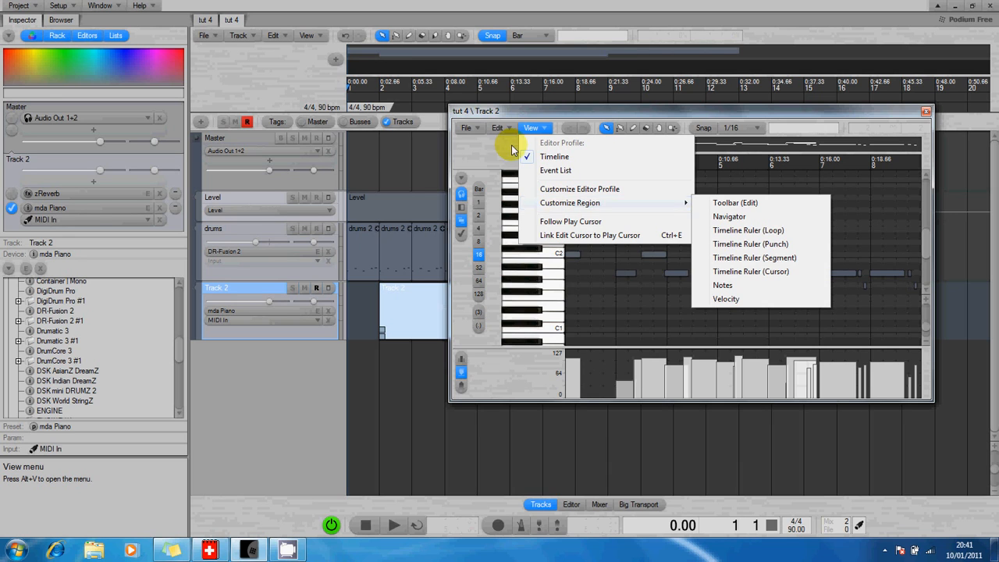
pyautogui.click(530, 129)
# Review the piano roll's editor profile properties from the View menu and close them with OK.
pyautogui.click(530, 129)
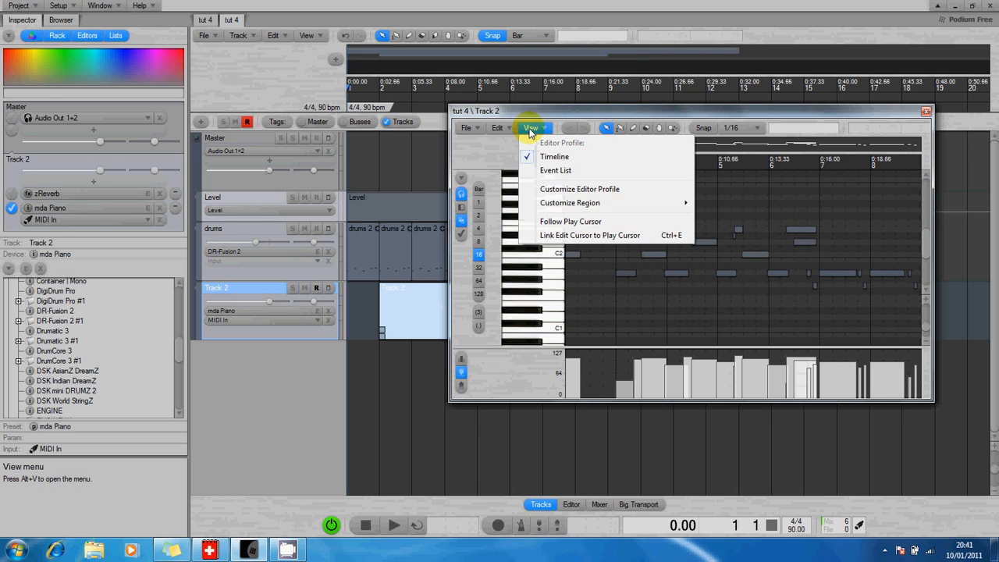
pyautogui.click(550, 191)
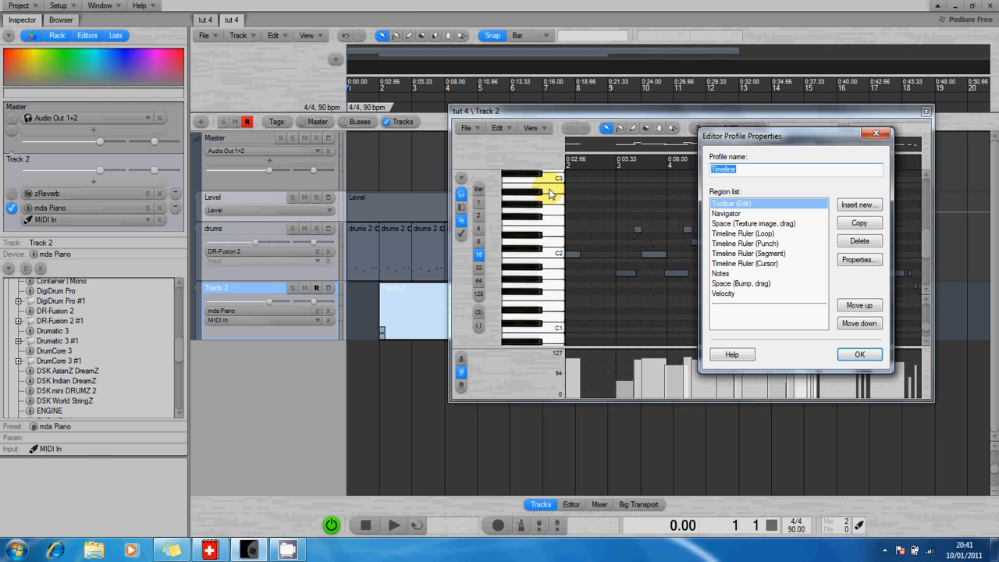
pyautogui.click(854, 354)
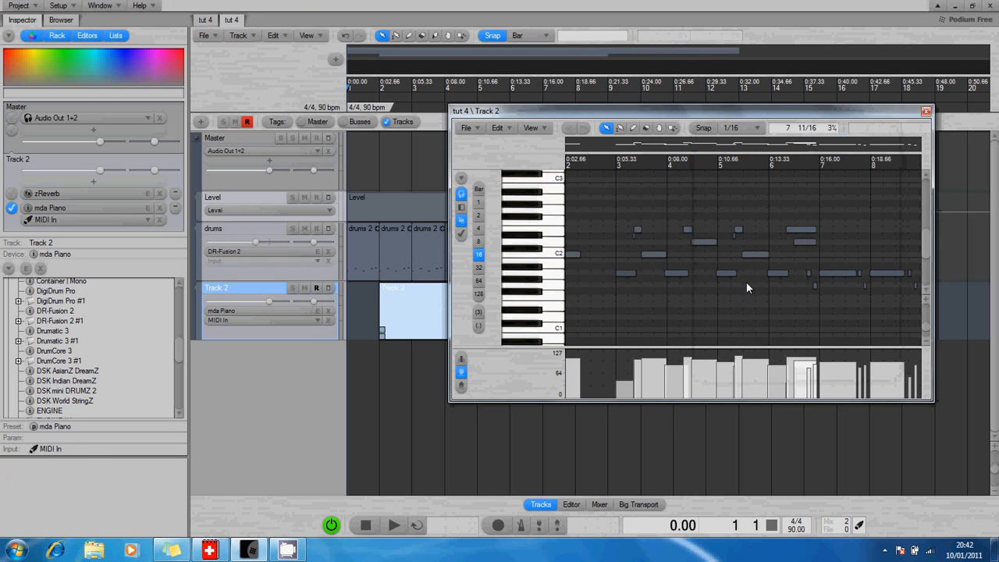
pyautogui.click(497, 130)
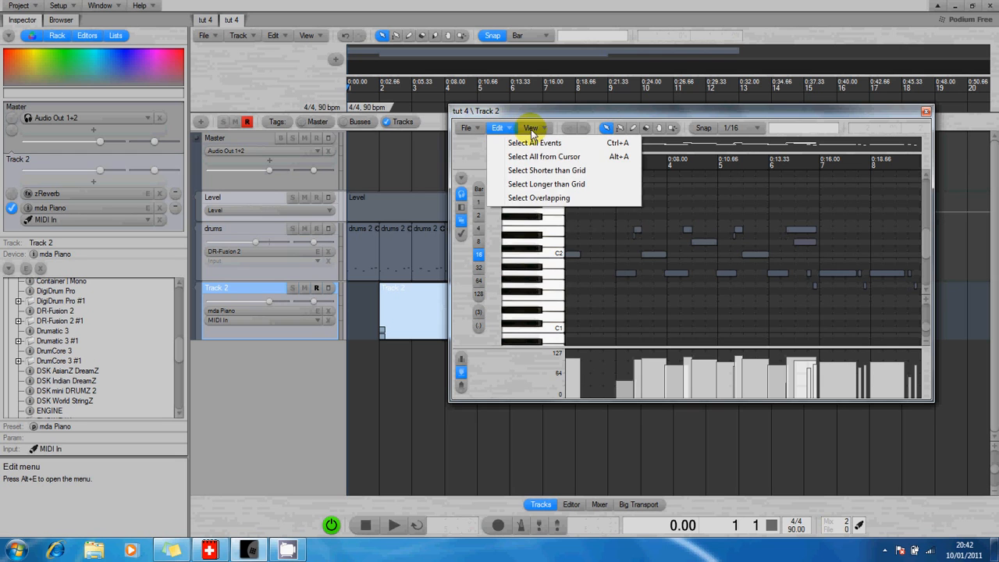
pyautogui.click(532, 128)
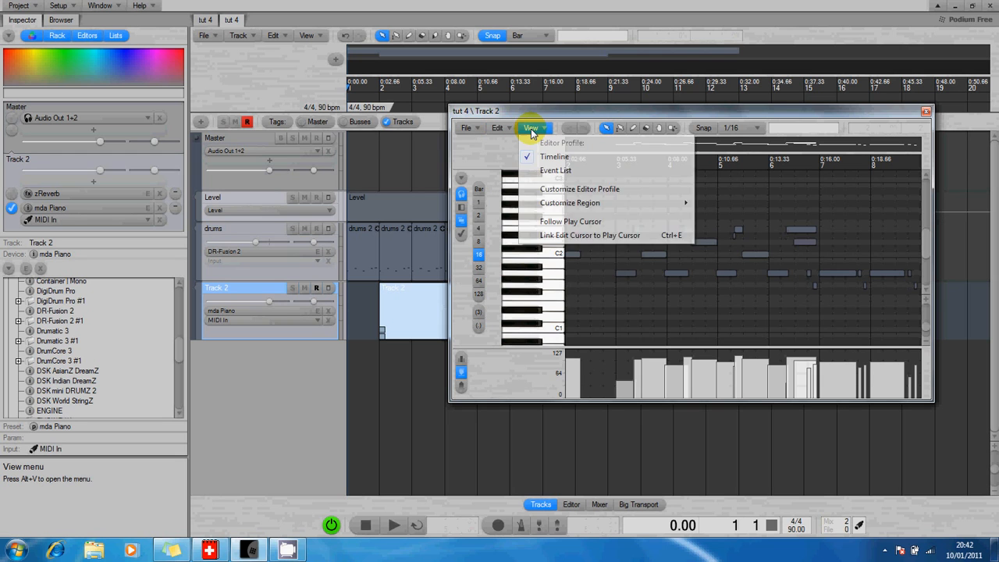
pyautogui.click(573, 190)
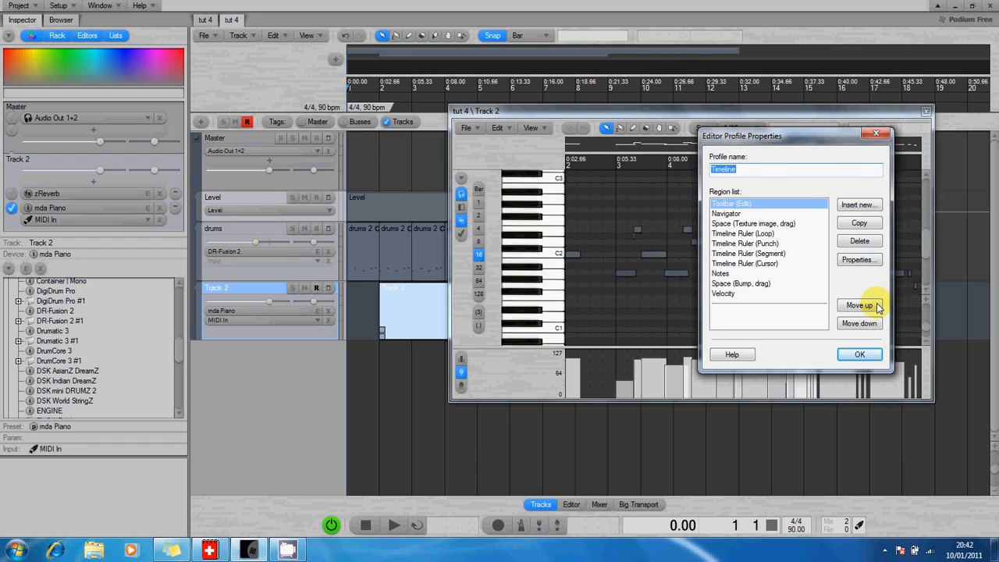
pyautogui.click(859, 354)
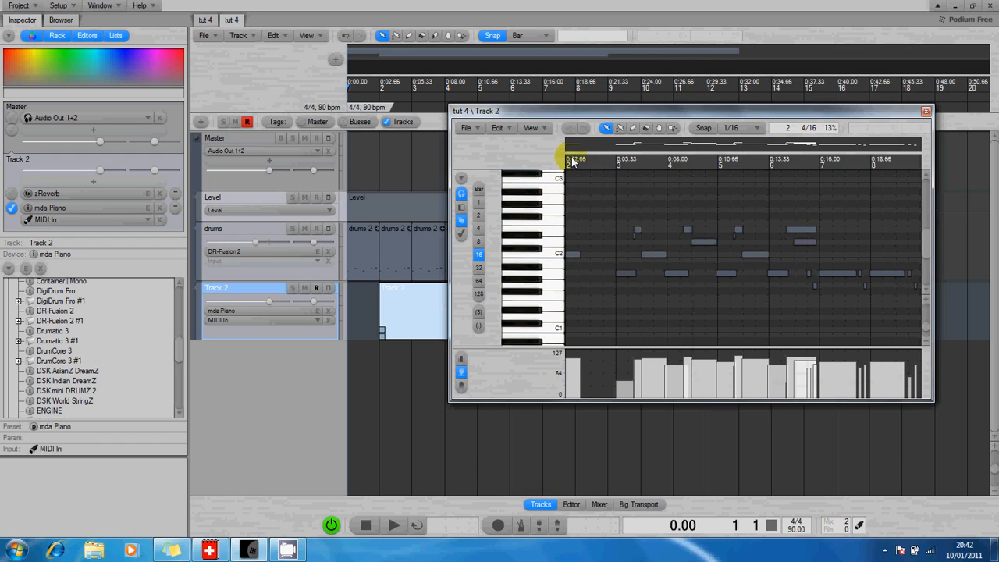
# View the Notes region properties under View > Customize Region, then close the dialog.
pyautogui.click(538, 128)
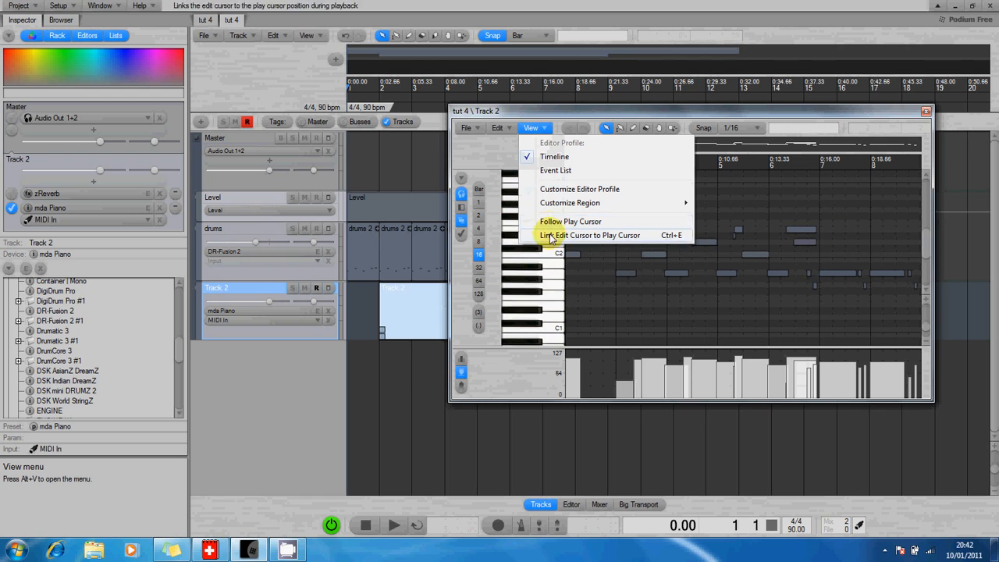
pyautogui.moveTo(551, 200)
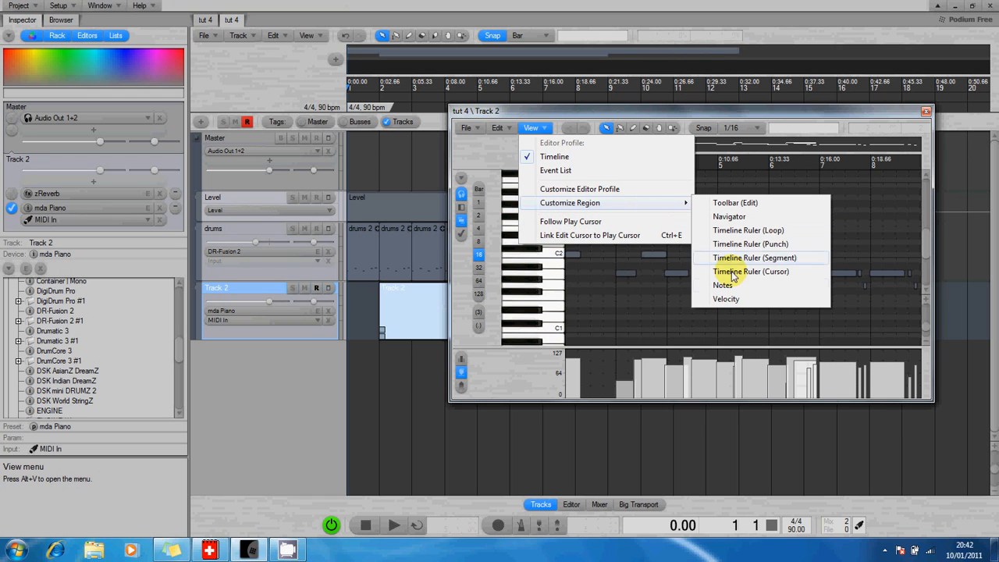
pyautogui.click(724, 285)
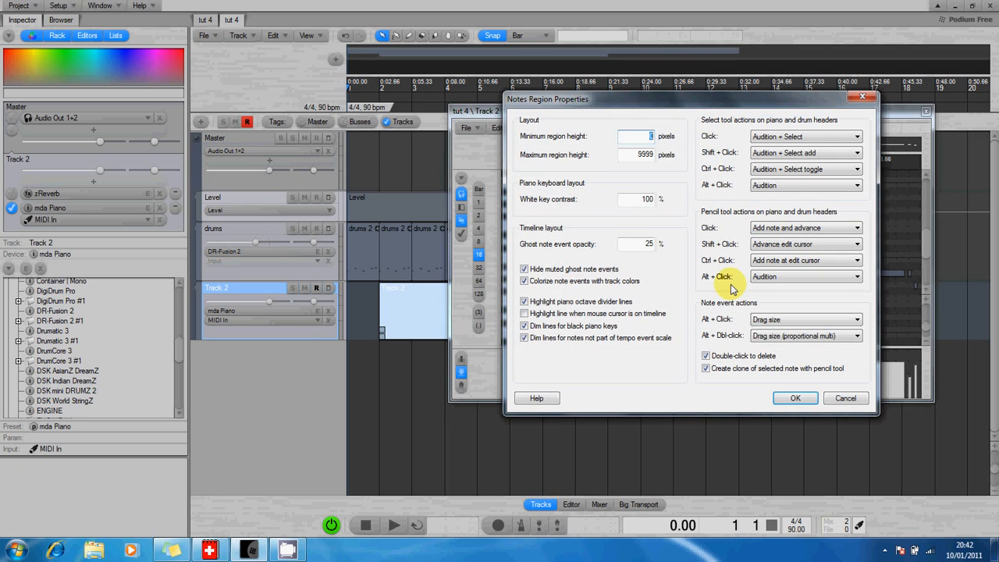
pyautogui.click(862, 97)
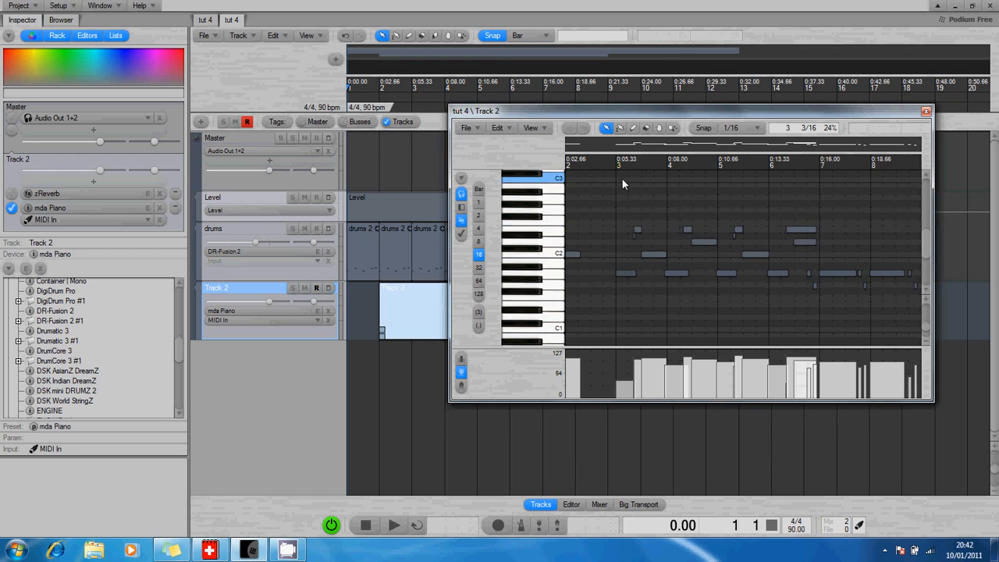
# Box-select the notes between bars 3 and 5 with the Select tool, then deselect them.
pyautogui.click(606, 128)
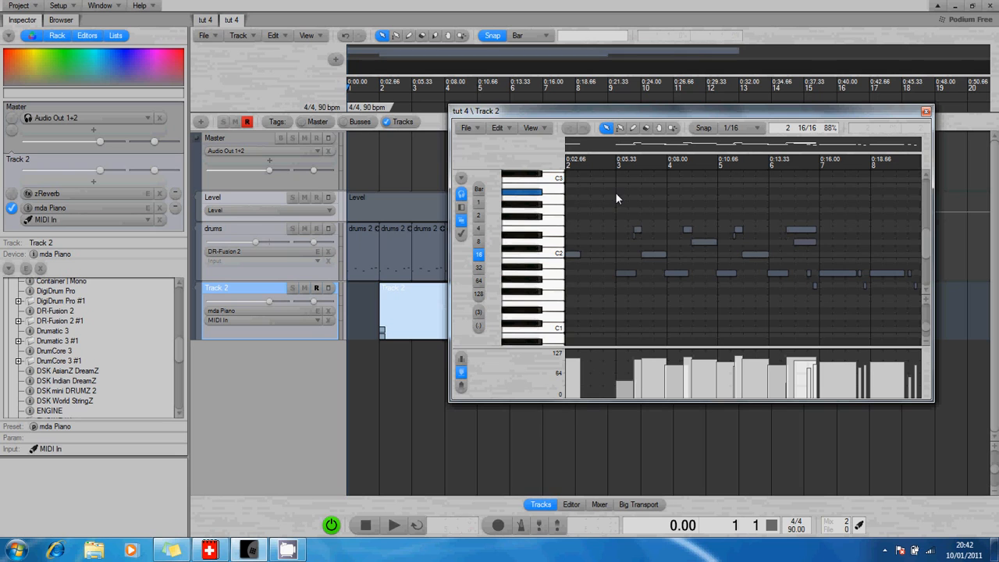
pyautogui.moveTo(617, 192); pyautogui.dragTo(695, 295)
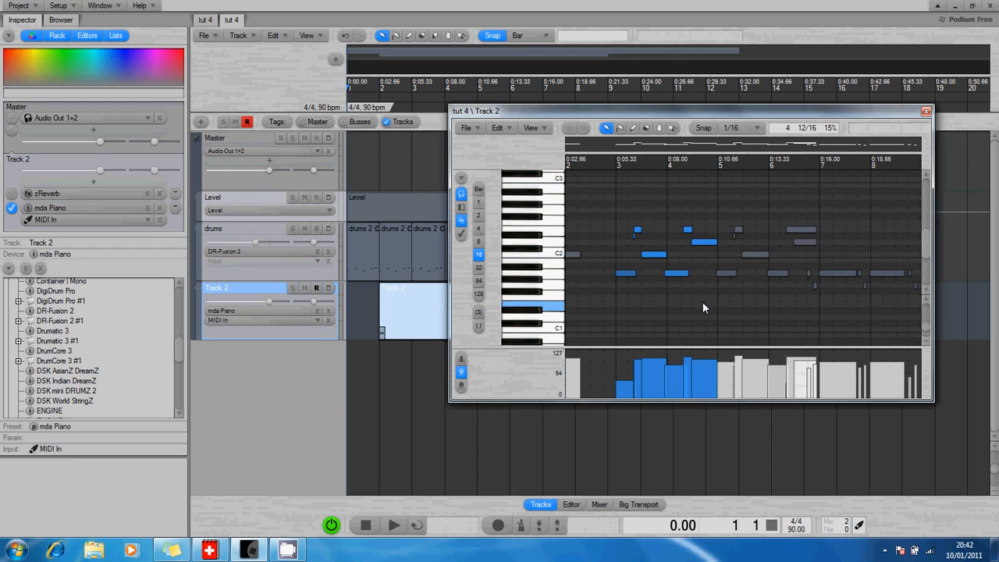
pyautogui.click(702, 302)
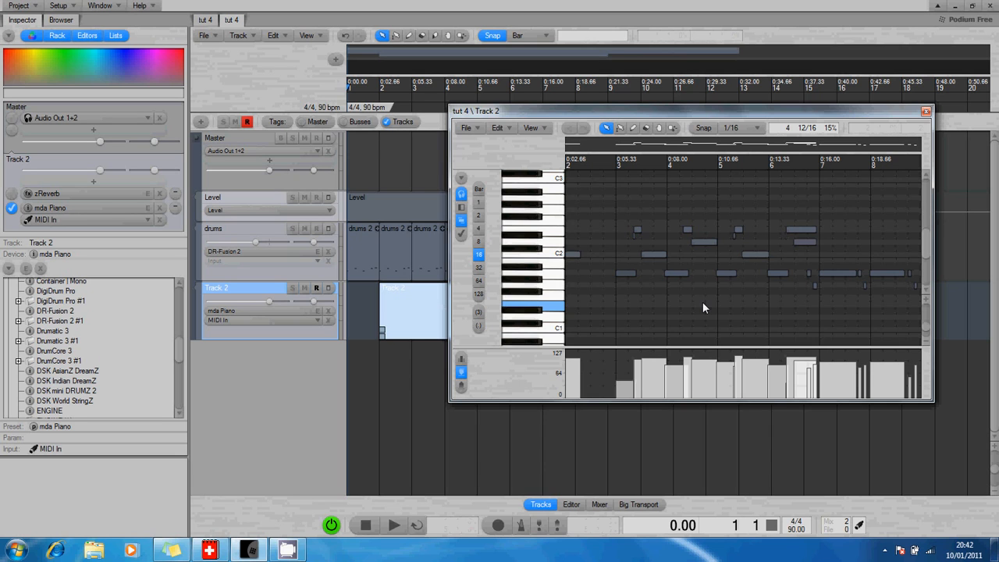